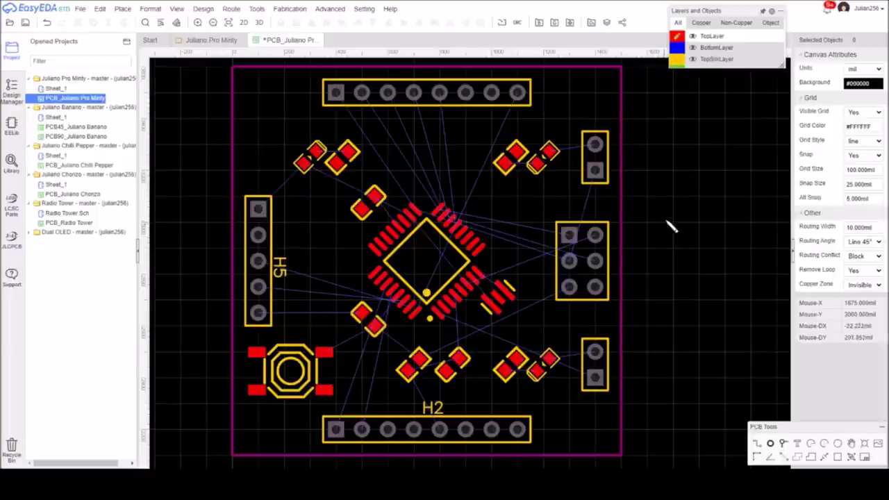
# - Route tracks linking microcontroller pads to the nearby resistor pads
pyautogui.scroll(2, 670, 226)
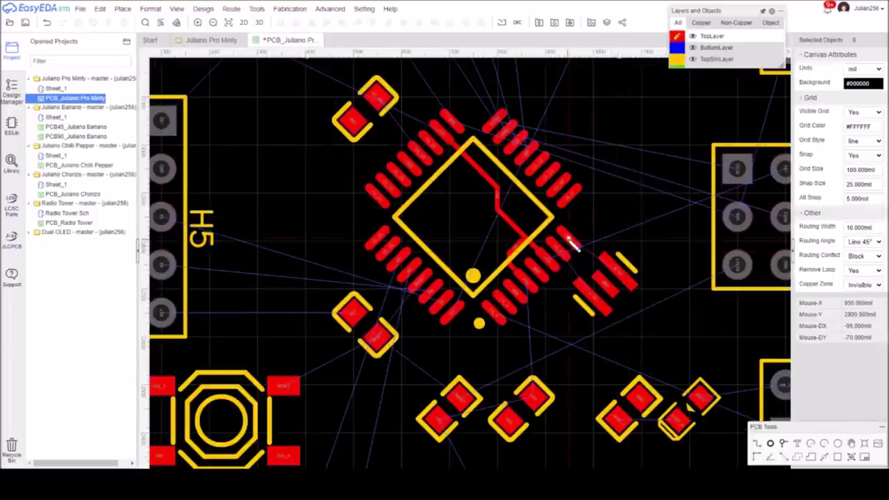
pyautogui.press('w')
pyautogui.click(582, 256)
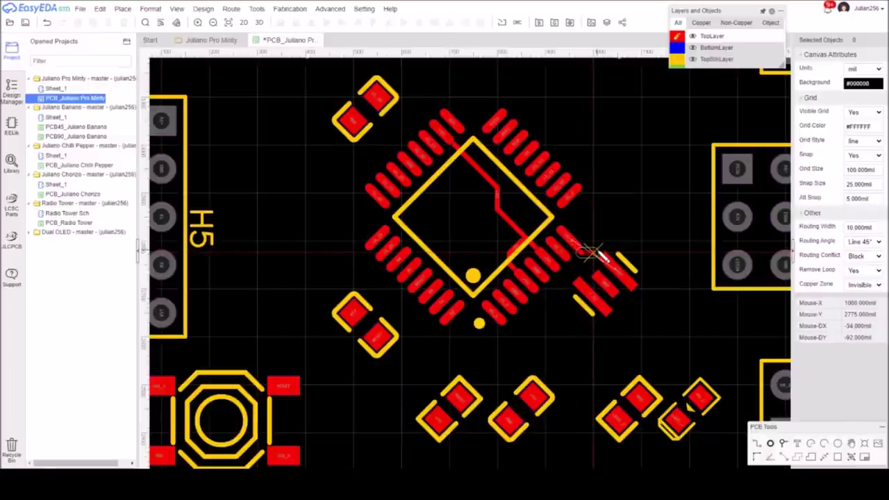
pyautogui.click(615, 269)
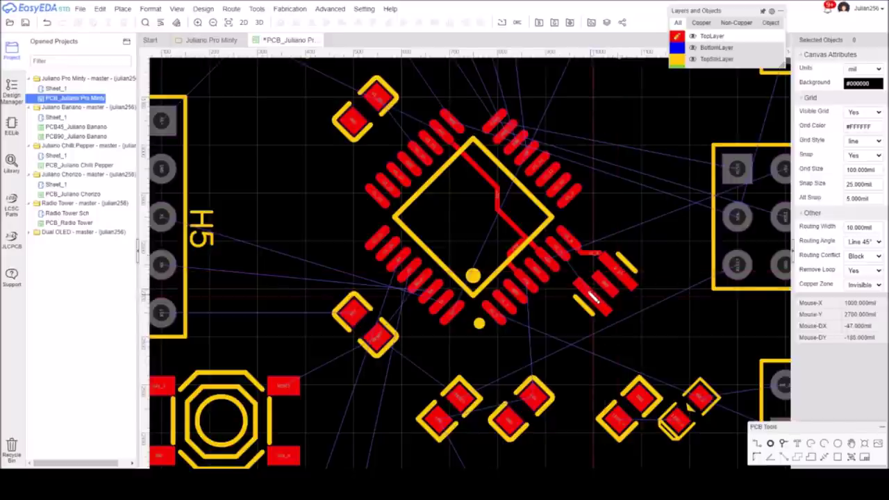
pyautogui.click(577, 272)
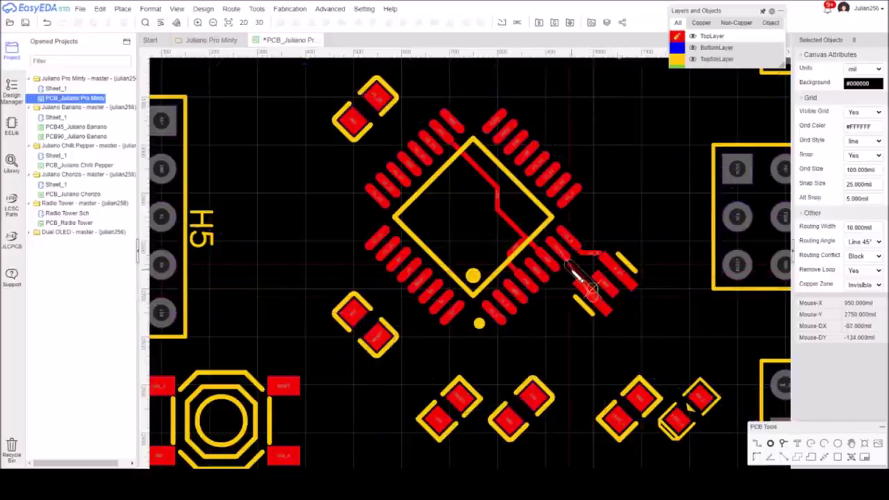
pyautogui.click(570, 258)
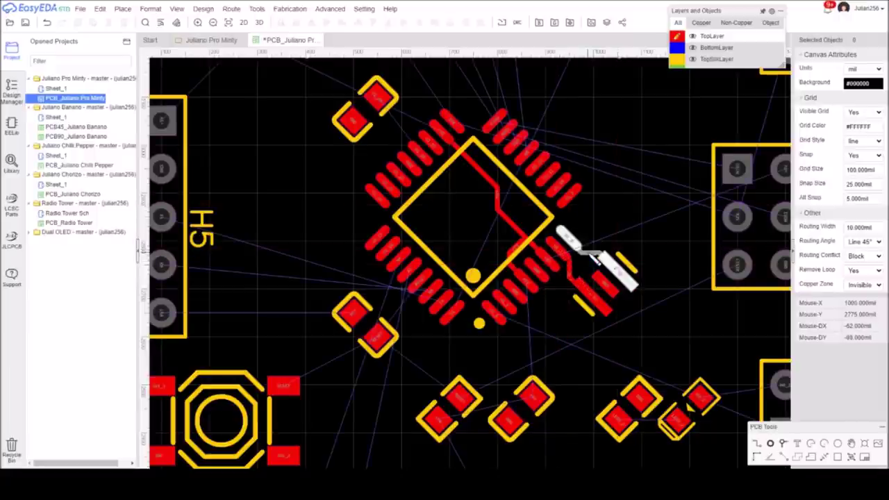
# - Delete the badly routed U1_8 track, reroute it, and route an MCU pin to the capacitor
pyautogui.click(594, 257)
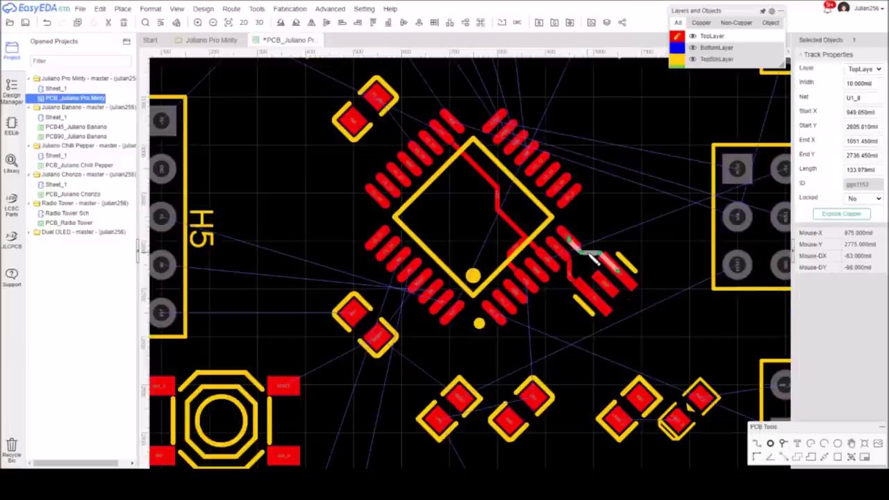
pyautogui.press('Delete')
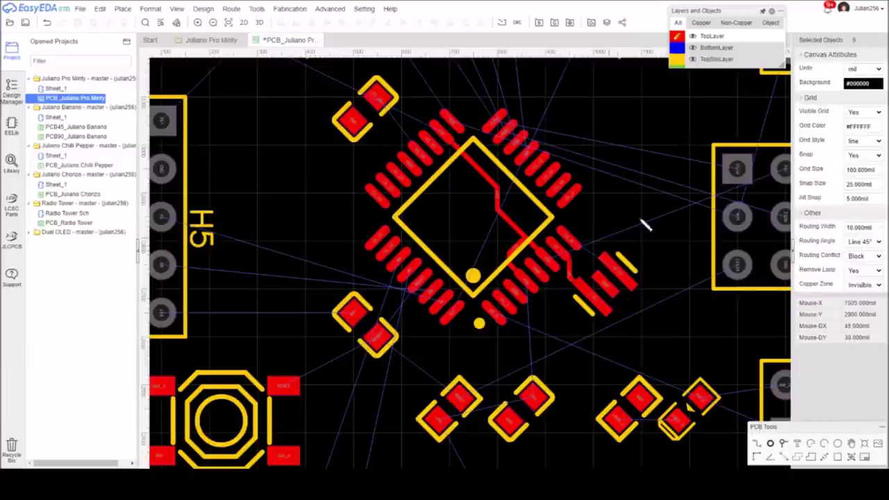
pyautogui.click(783, 442)
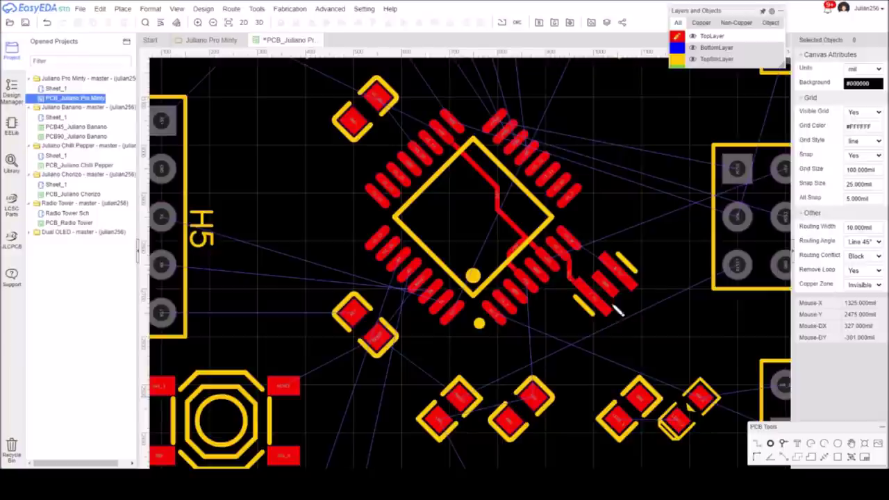
pyautogui.click(599, 259)
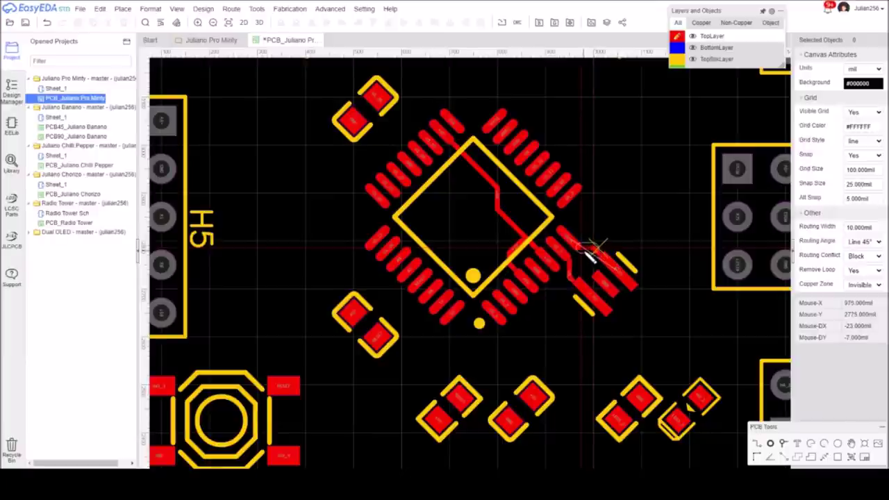
pyautogui.click(570, 241)
pyautogui.click(582, 244)
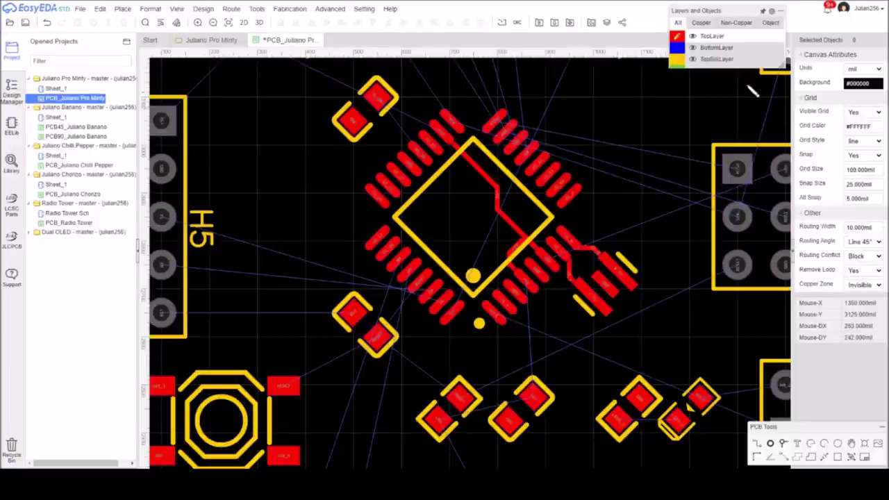
pyautogui.click(542, 302)
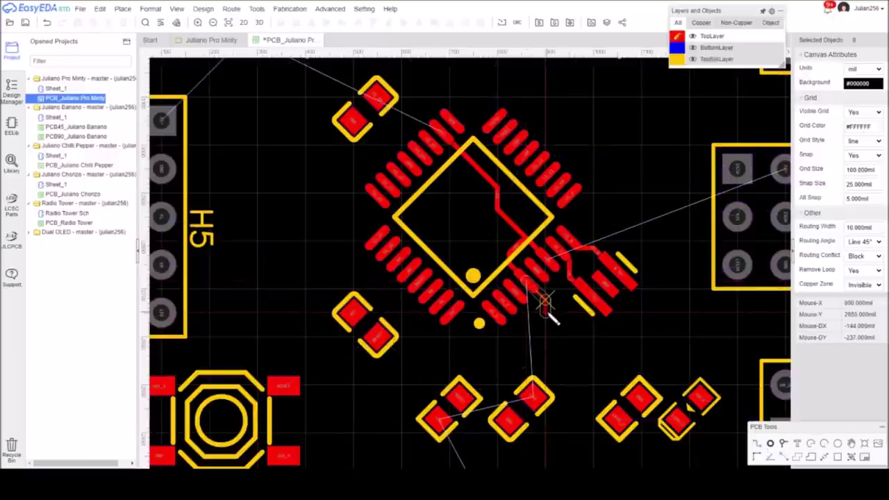
pyautogui.click(547, 382)
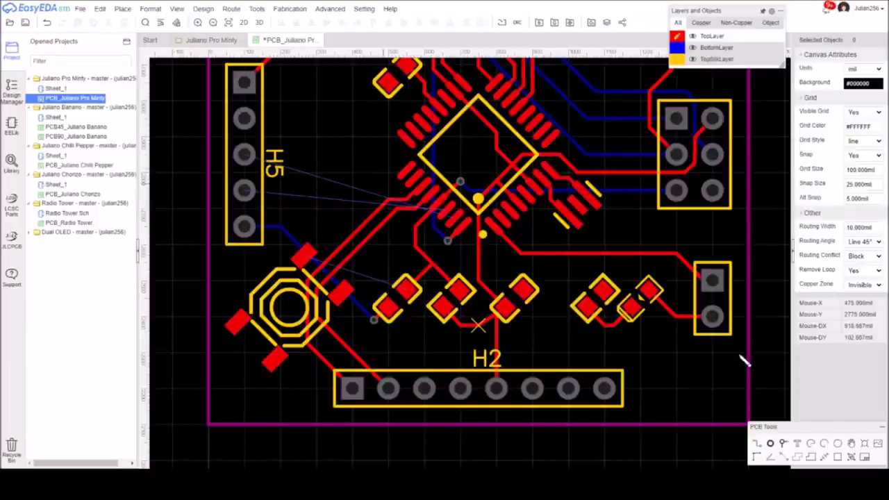
# - Move the TX via right and the RX via beside it near U1, then save the PCB
pyautogui.click(782, 444)
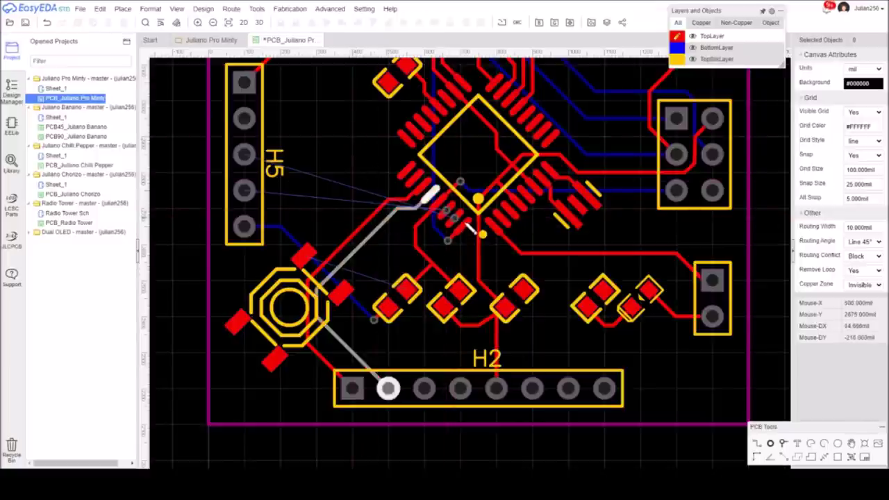
pyautogui.click(453, 220)
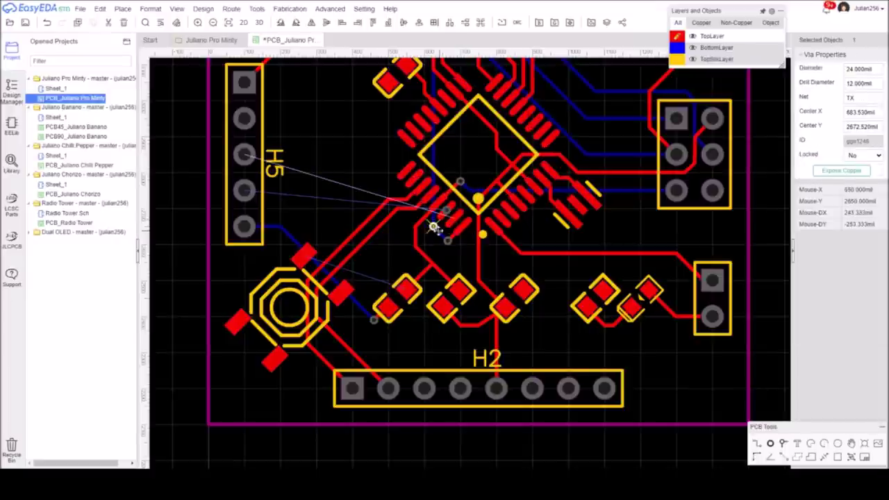
pyautogui.moveTo(424, 244); pyautogui.dragTo(432, 243)
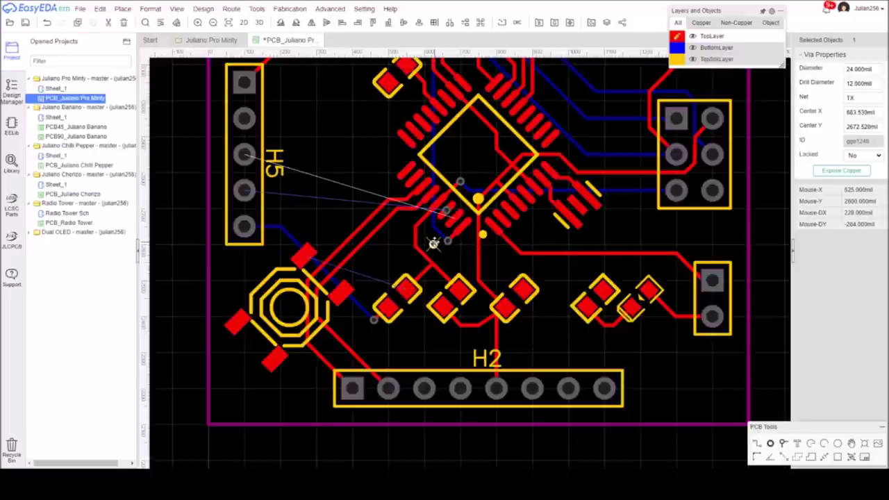
pyautogui.click(431, 240)
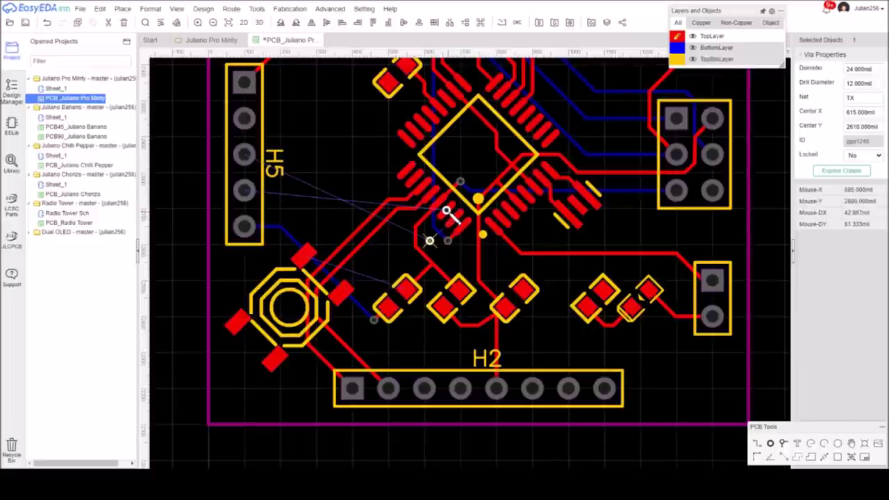
pyautogui.moveTo(447, 211); pyautogui.dragTo(424, 227)
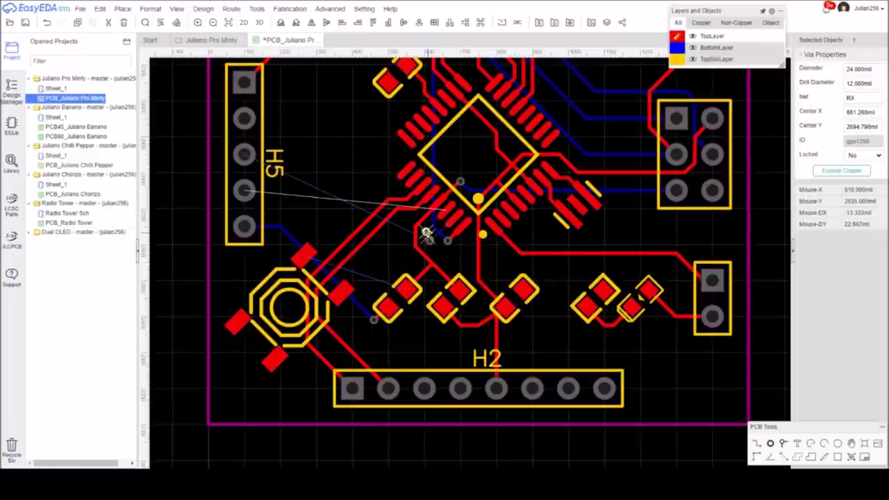
pyautogui.moveTo(426, 234); pyautogui.dragTo(435, 248)
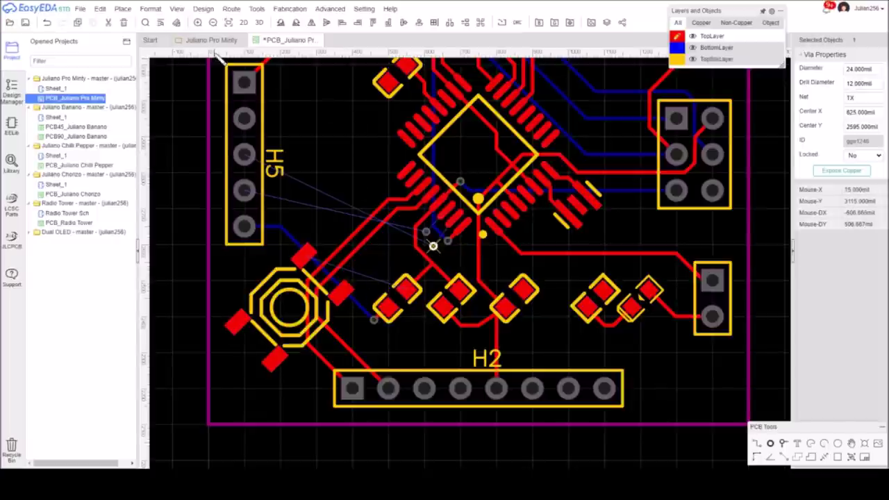
pyautogui.click(23, 23)
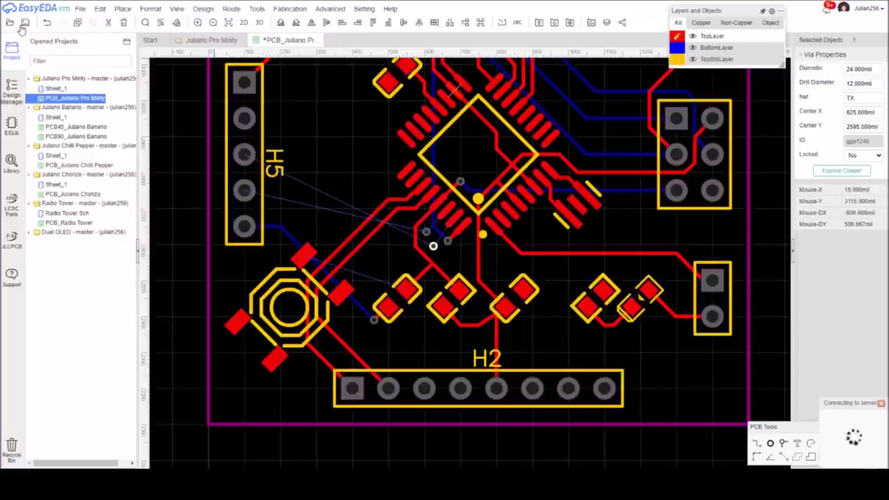
# - In the Juliano Pro Minty schematic, reconnect the wire beside SW1 to the RST junction
pyautogui.click(212, 41)
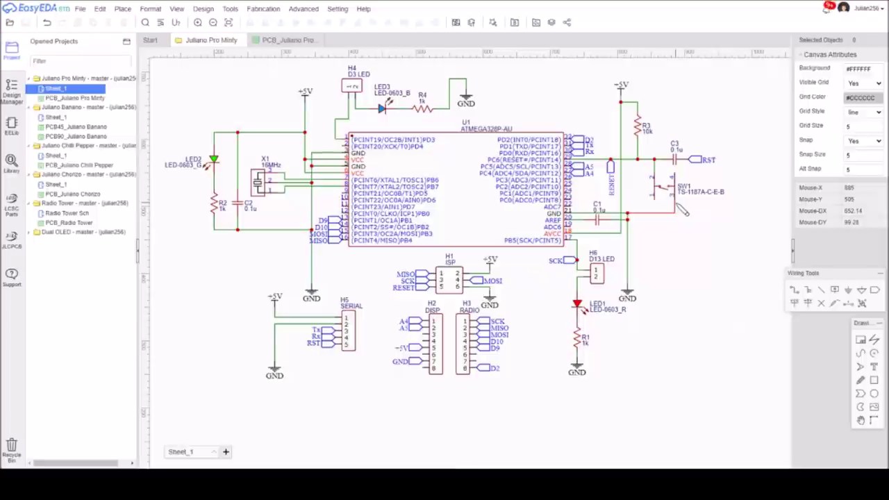
pyautogui.click(675, 212)
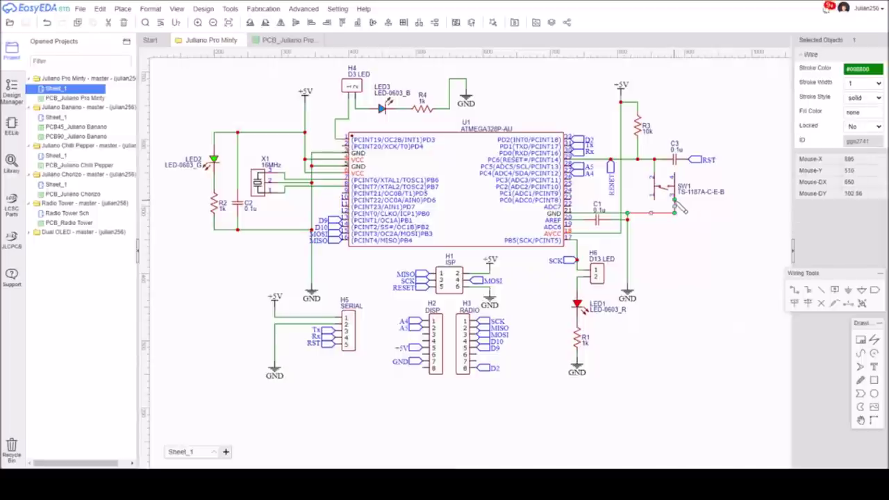
pyautogui.moveTo(654, 201); pyautogui.dragTo(655, 167)
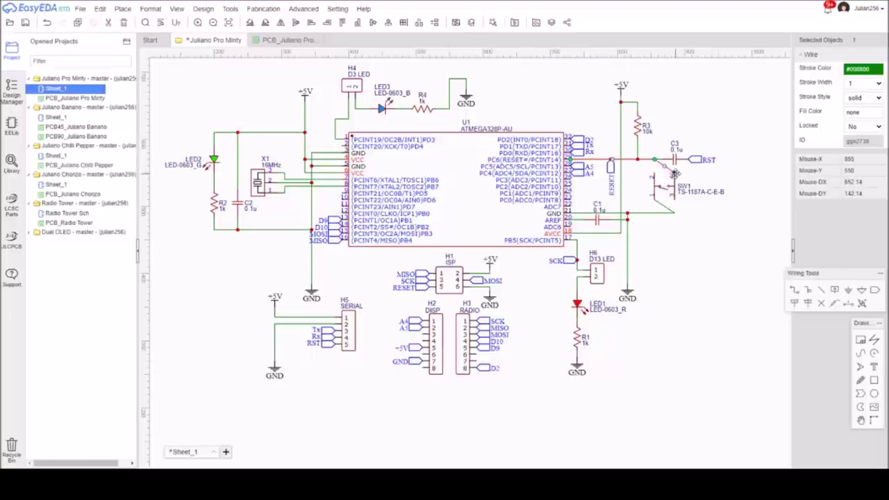
pyautogui.click(707, 278)
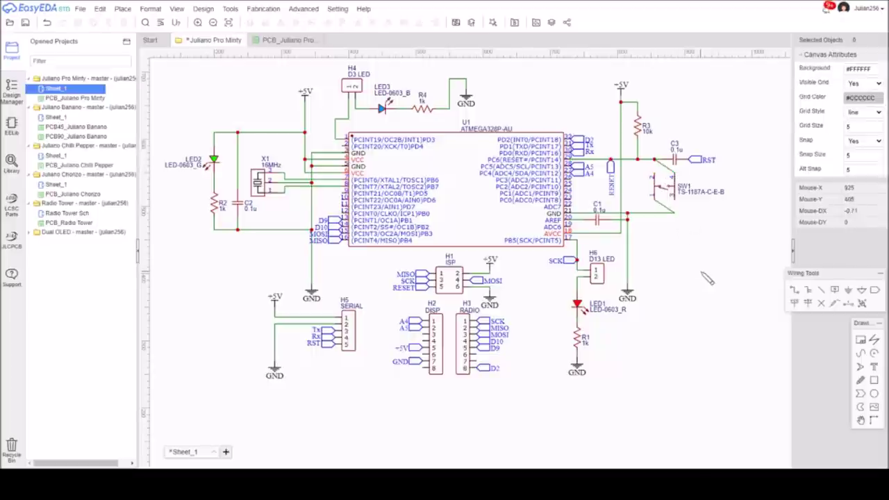
# - Shorten C1's wire so it stops left of SW1, then save the schematic
pyautogui.click(671, 212)
pyautogui.moveTo(671, 213); pyautogui.dragTo(654, 213)
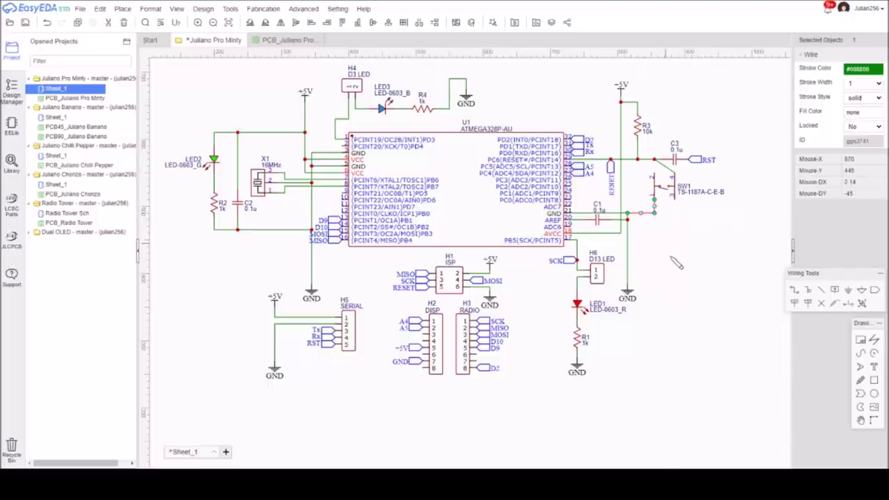
pyautogui.click(676, 263)
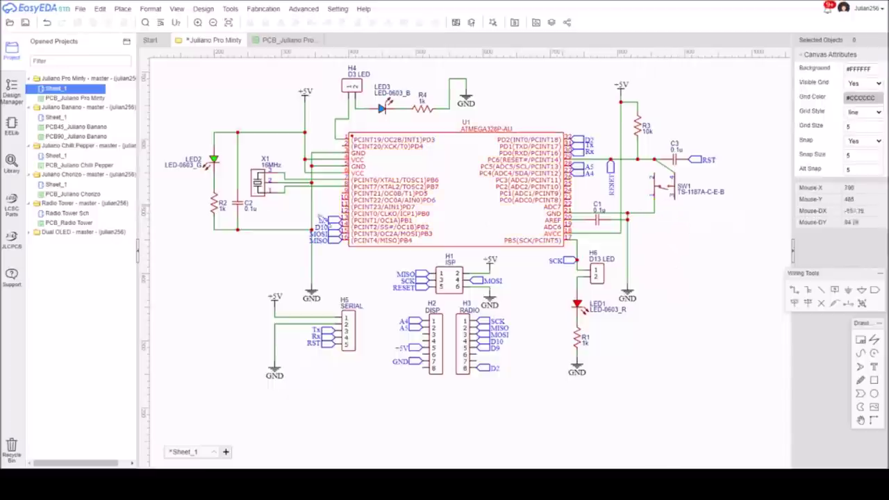
pyautogui.click(25, 24)
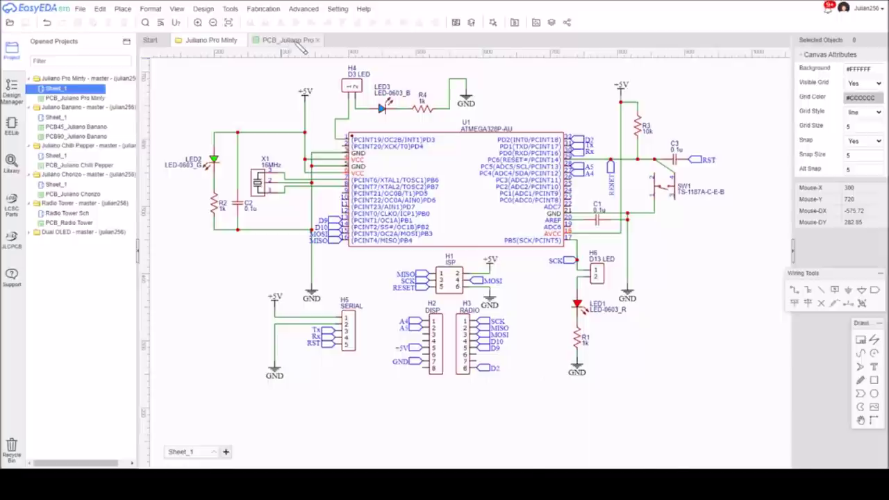
# - Update the PCB from the schematic, skipping the net check, and apply the component and net changes
pyautogui.click(300, 42)
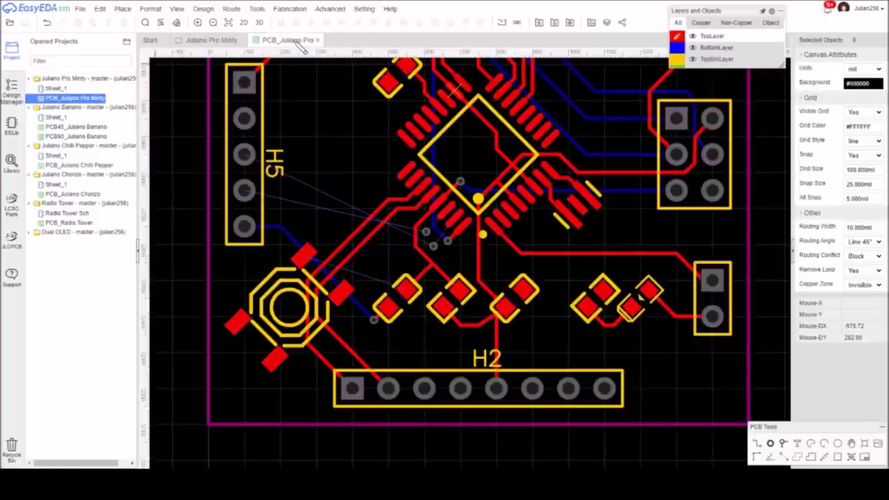
pyautogui.click(502, 24)
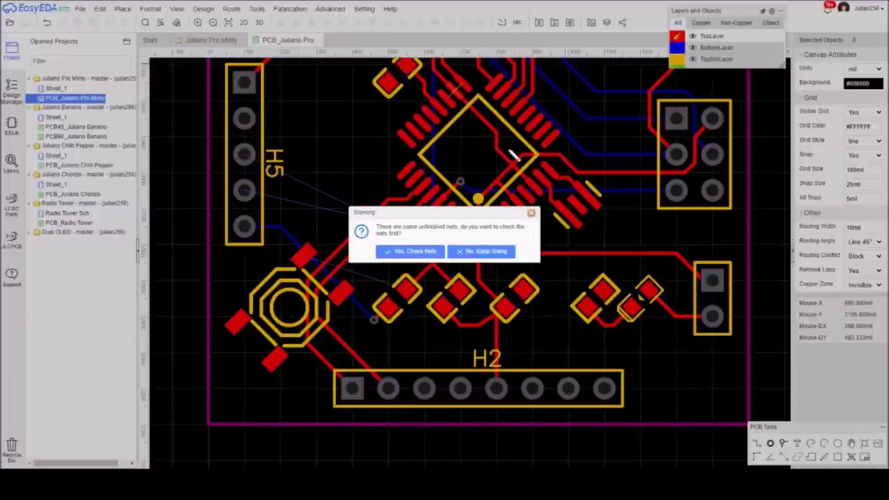
pyautogui.click(479, 251)
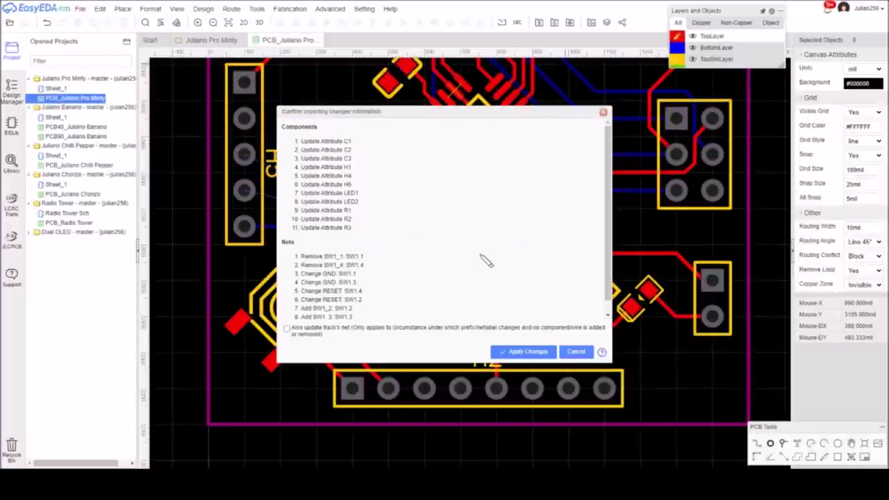
pyautogui.click(528, 352)
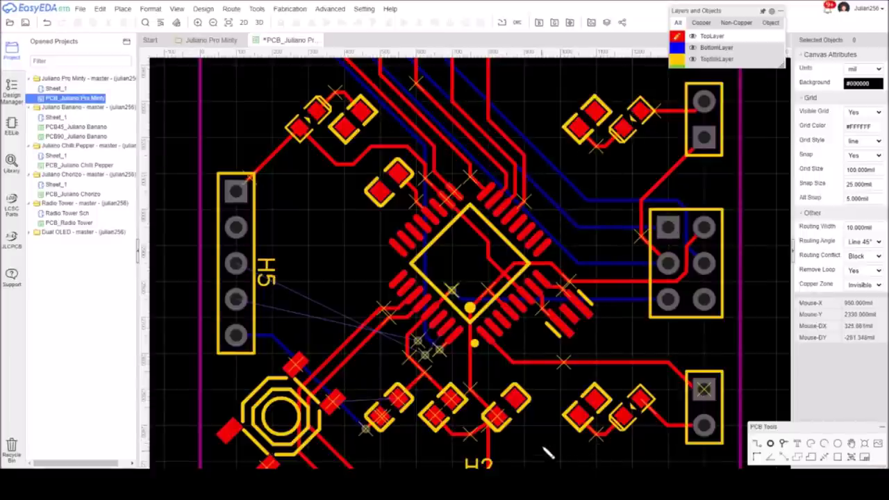
# - Pan to the H2 header and rebuild all copper pours with Shift+B
pyautogui.moveTo(557, 409); pyautogui.dragTo(554, 360, button='right')
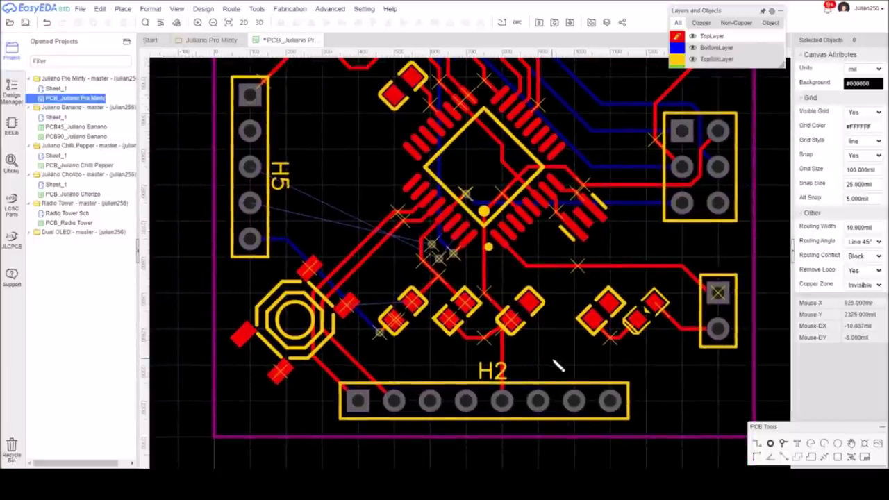
pyautogui.hotkey('shift', 'b')
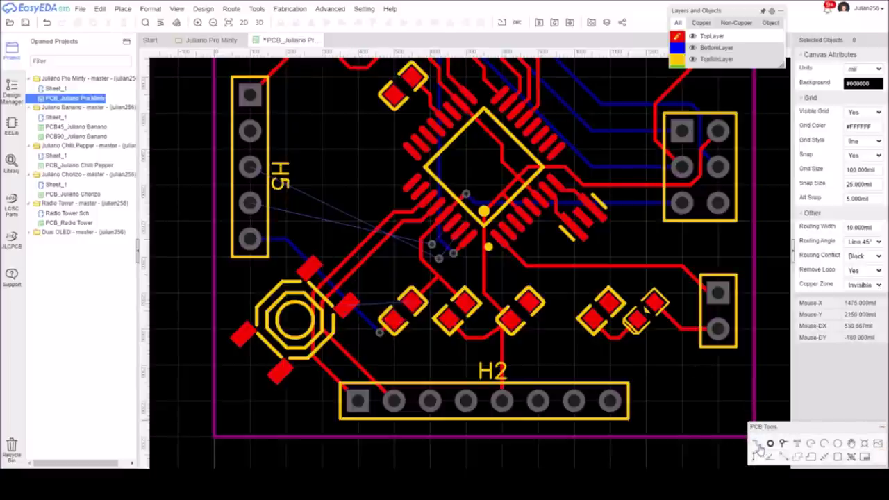
# - Route a top-layer track from the pad beside the button to its neighbour, then fit the board in view
pyautogui.click(351, 309)
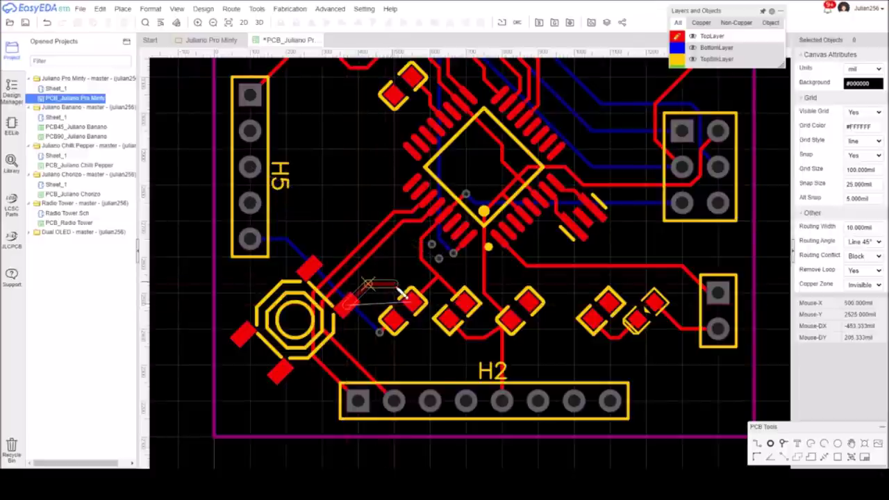
pyautogui.click(411, 303)
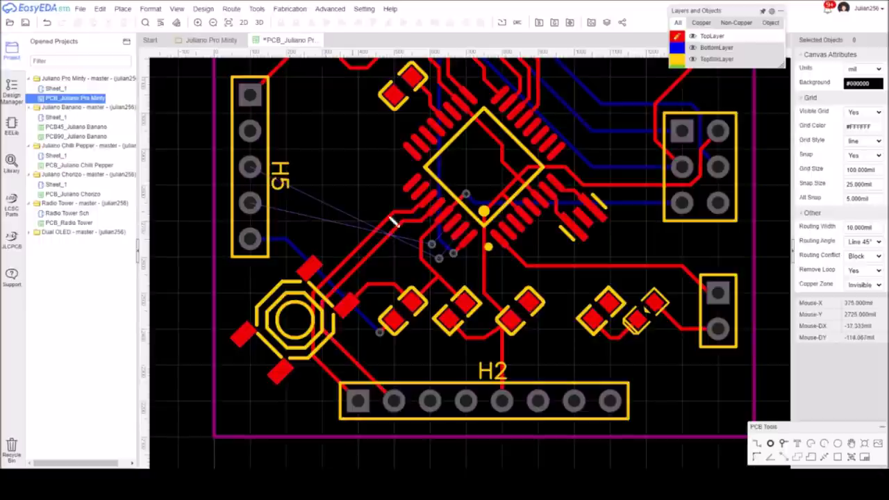
pyautogui.press('k')
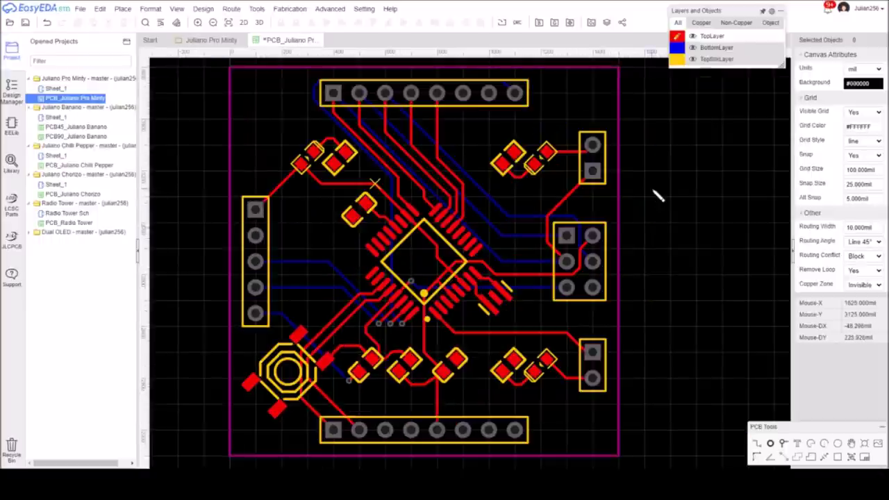
# - Make copper zones visible, rebuild the pours, and delete the short track near the chip
pyautogui.click(863, 285)
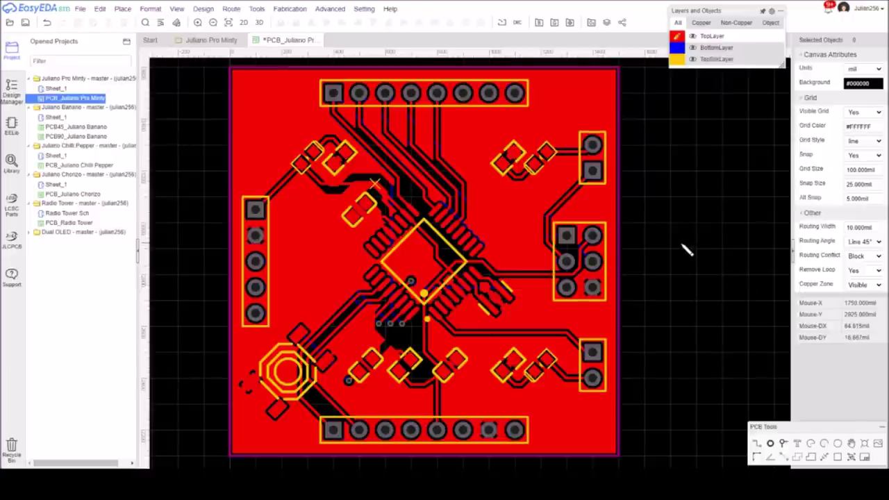
pyautogui.hotkey('shift', 'b')
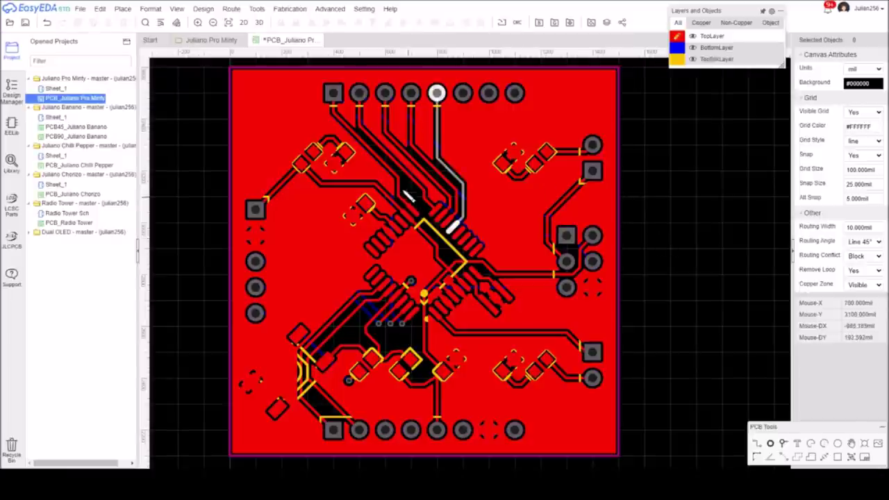
pyautogui.click(401, 300)
pyautogui.press('Delete')
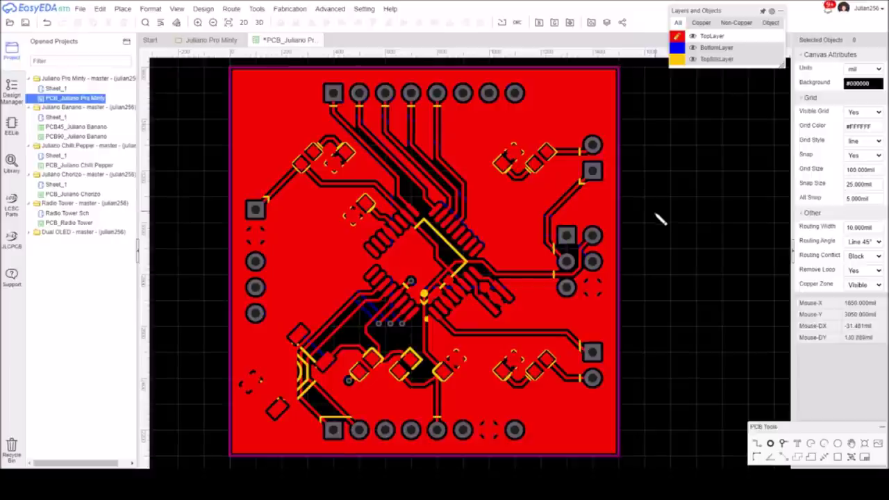
# - Set the top GND pour's spoke width to 20 mil and rebuild the copper area
pyautogui.hotkey('shift', 'b')
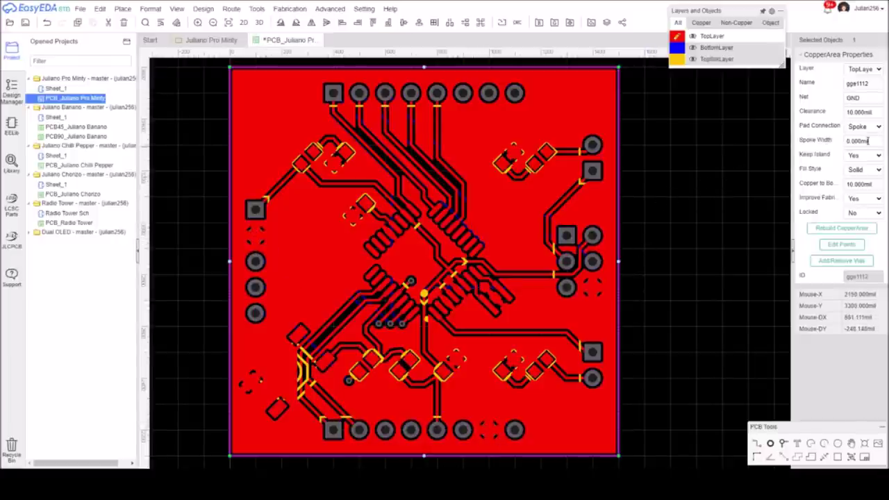
pyautogui.tripleClick(858, 141)
pyautogui.write('10')
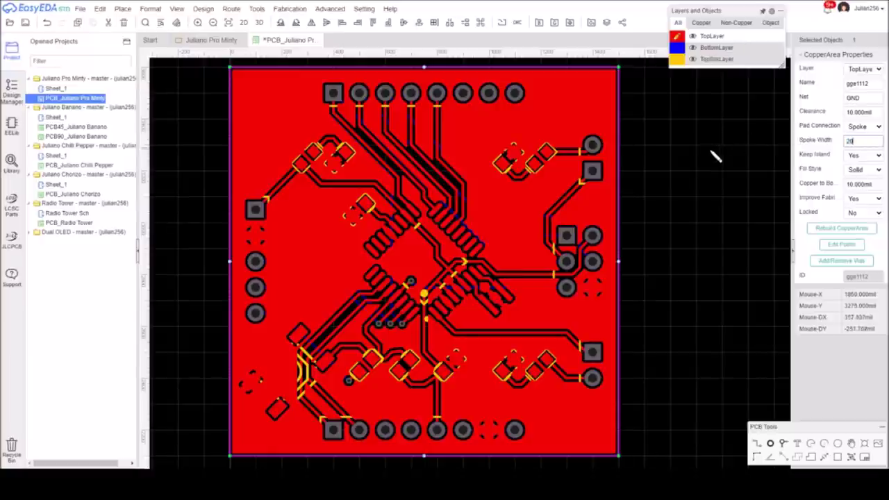
pyautogui.click(714, 157)
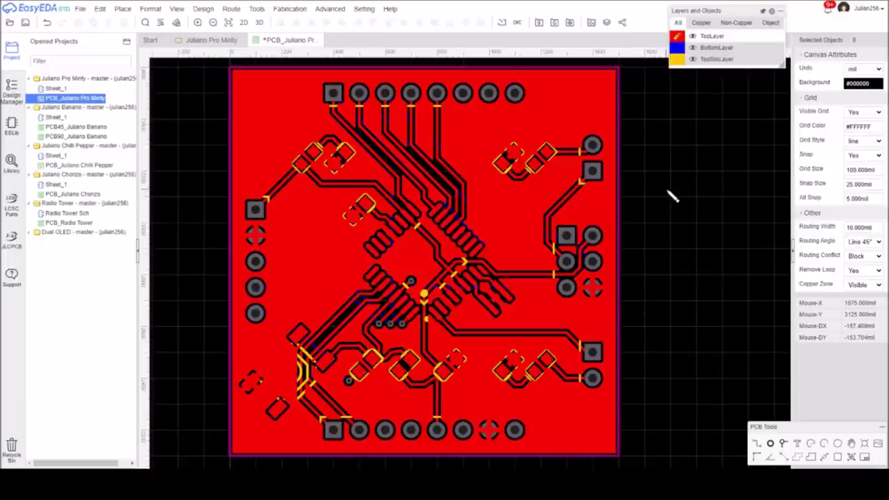
# - Hide TopLayer and TopSilkLayer, make BottomLayer active, and pour bottom copper over the board
pyautogui.click(692, 38)
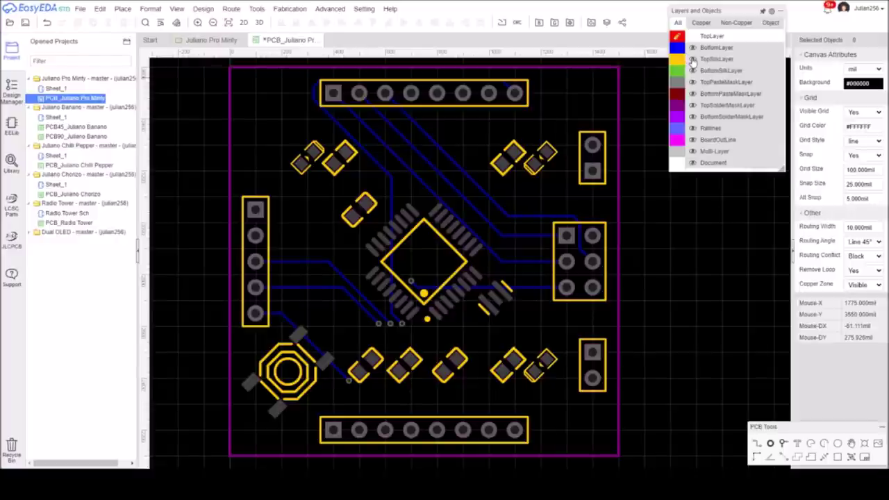
pyautogui.click(693, 60)
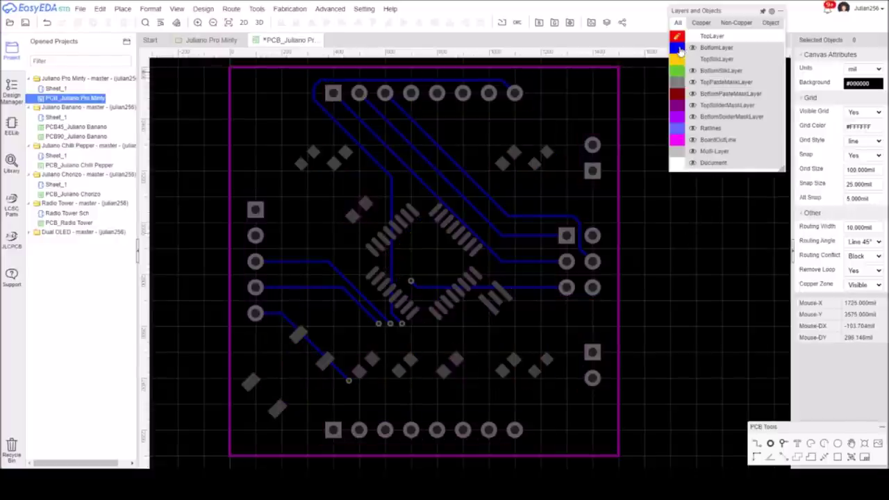
pyautogui.click(677, 47)
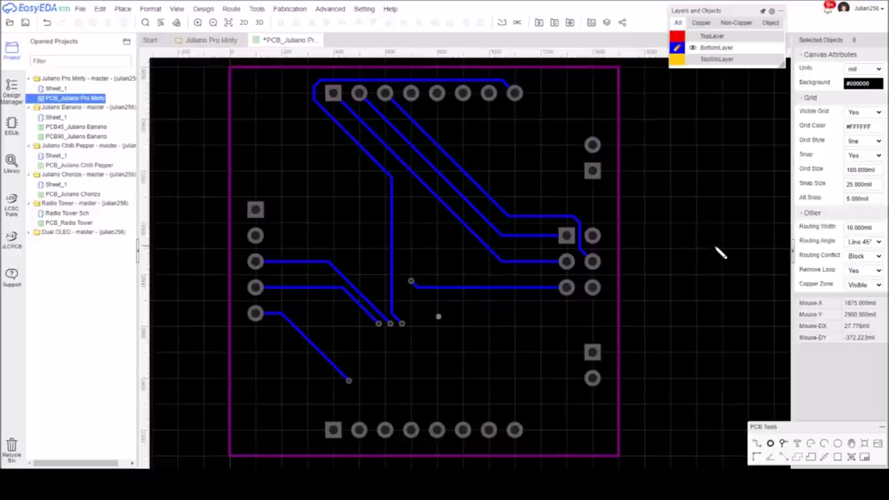
pyautogui.hotkey('shift', 'b')
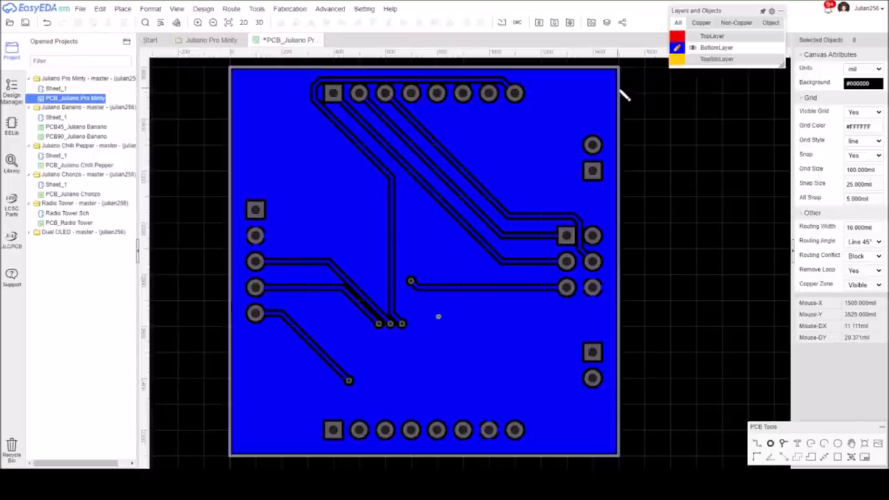
# - Select the bottom-layer copper pour to edit its CopperArea properties
pyautogui.click(617, 97)
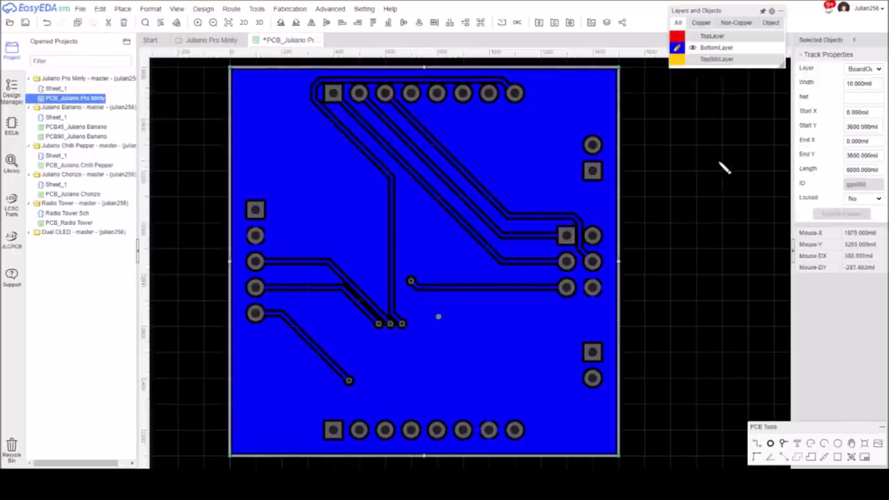
pyautogui.click(620, 110)
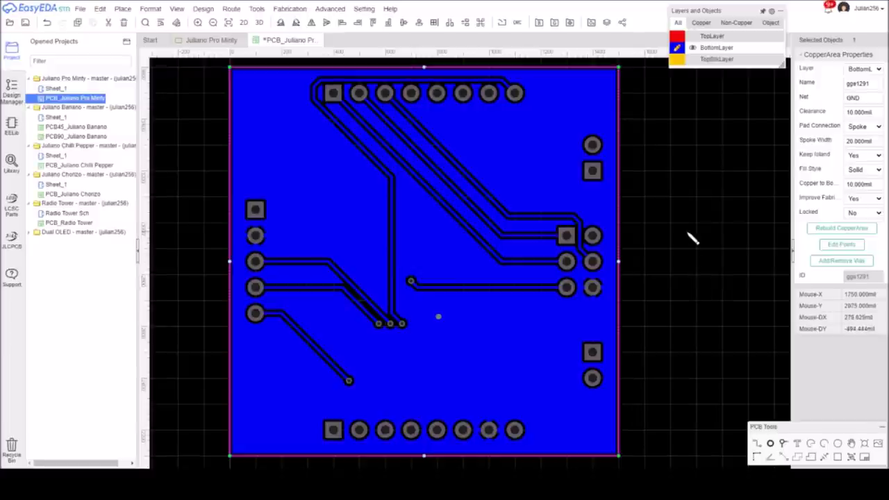
# - Make TopLayer the working layer with bottom copper and top silkscreen visible again
pyautogui.moveTo(711, 59)
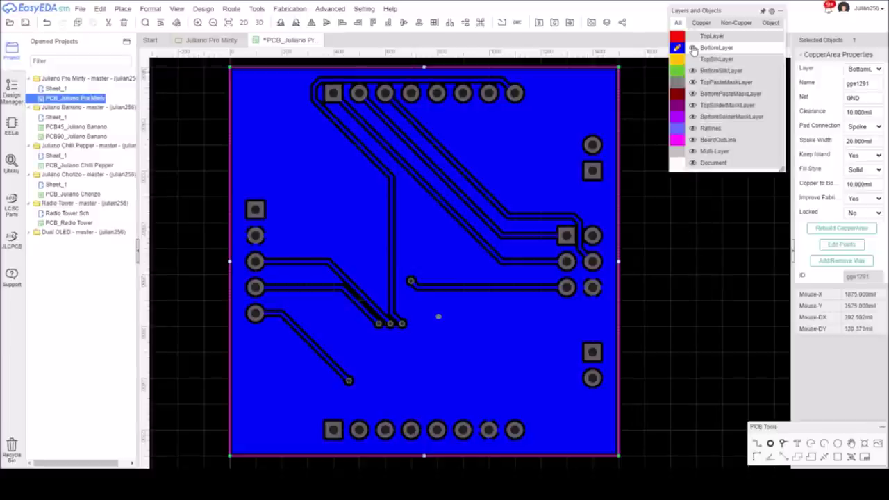
pyautogui.click(693, 48)
pyautogui.click(694, 37)
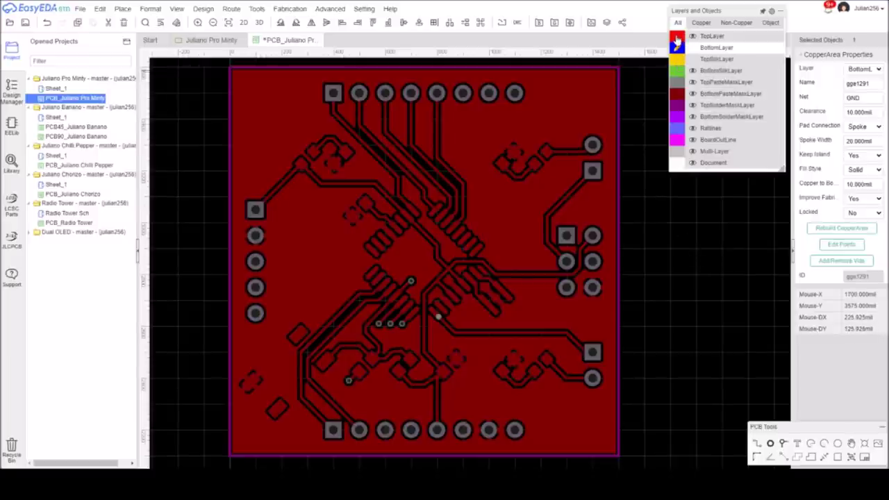
pyautogui.click(677, 41)
pyautogui.click(693, 48)
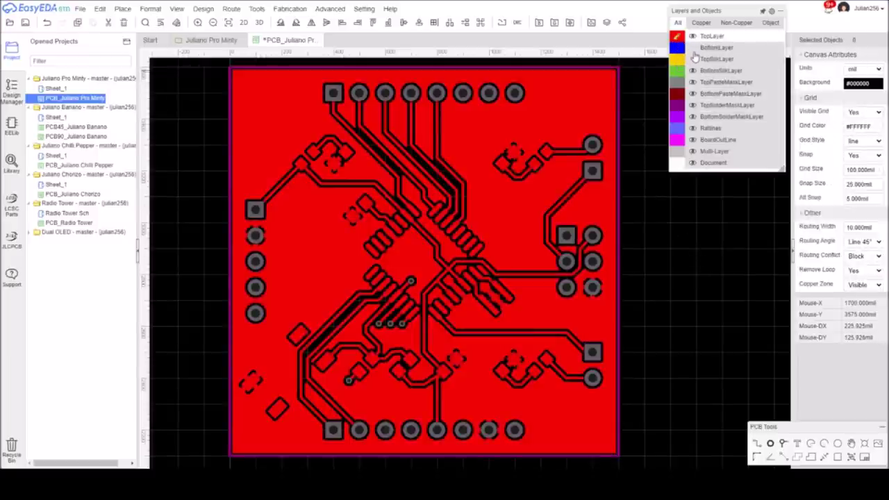
pyautogui.click(693, 59)
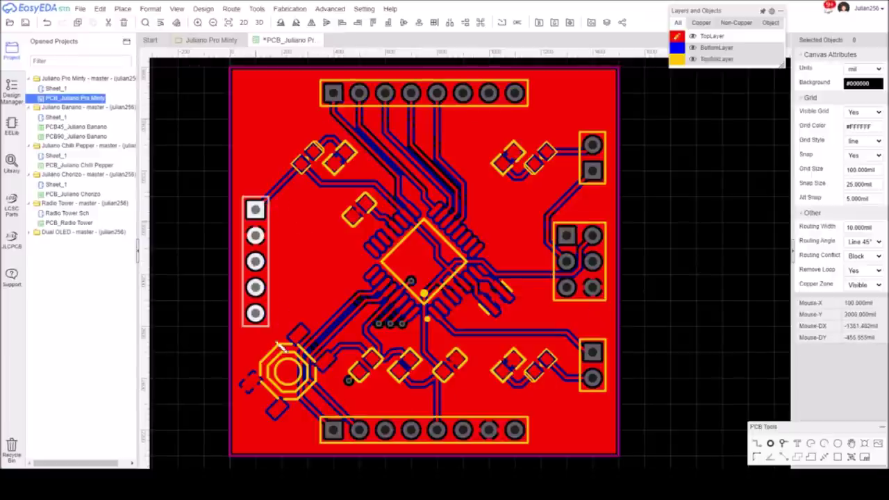
# - Clear the selection, then select and deselect the round button footprint
pyautogui.click(679, 190)
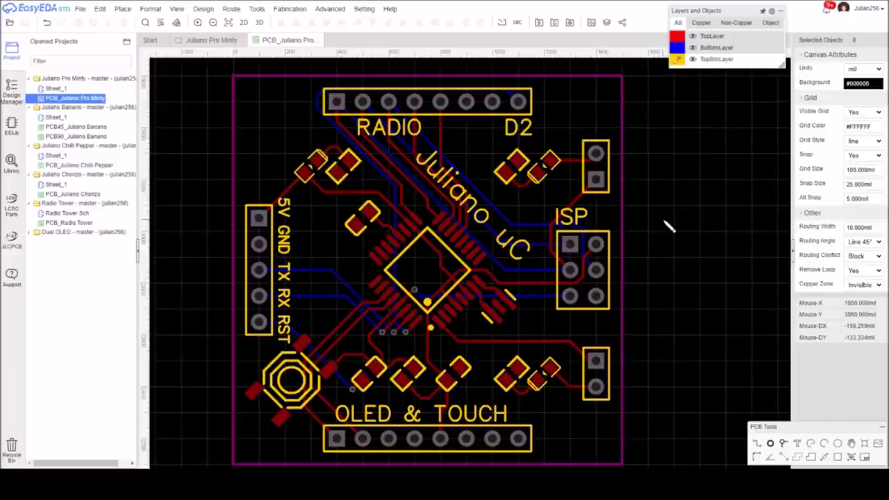
pyautogui.click(290, 378)
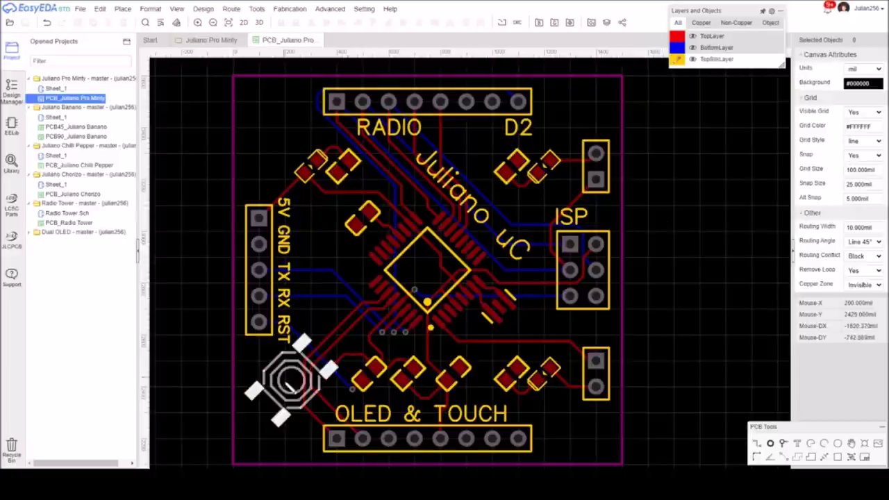
pyautogui.click(361, 335)
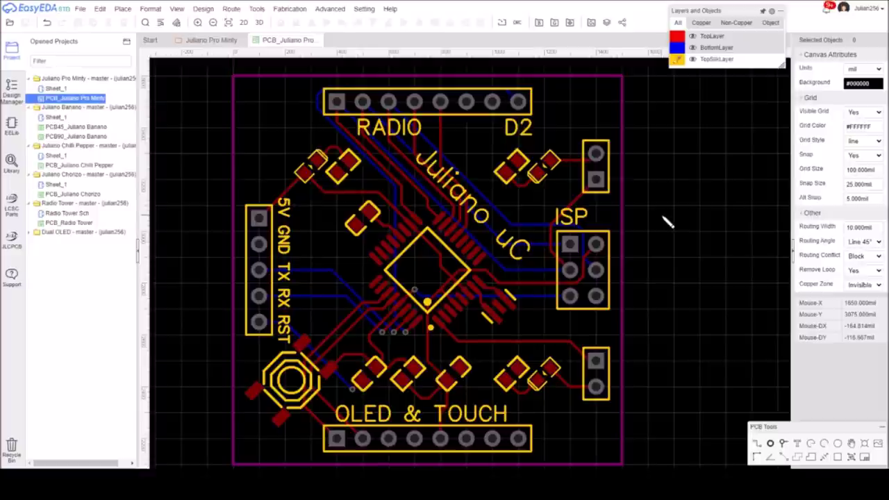